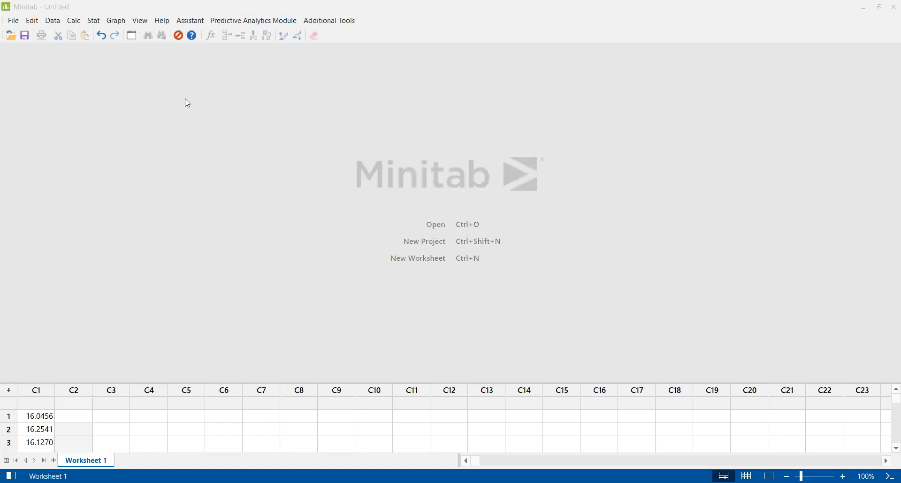
# Step: Set up a Johnson Transformation of the single column C1 that stores the transformed data in column C2
pyautogui.click(35, 392)
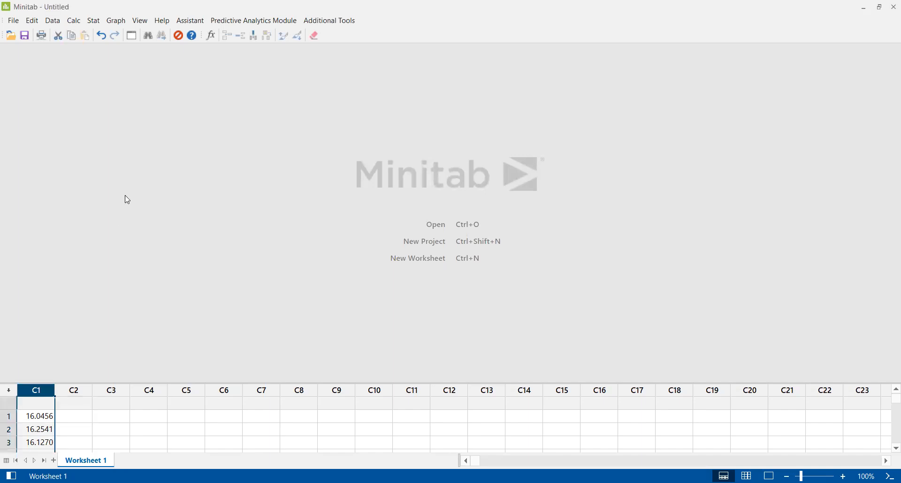
pyautogui.click(141, 197)
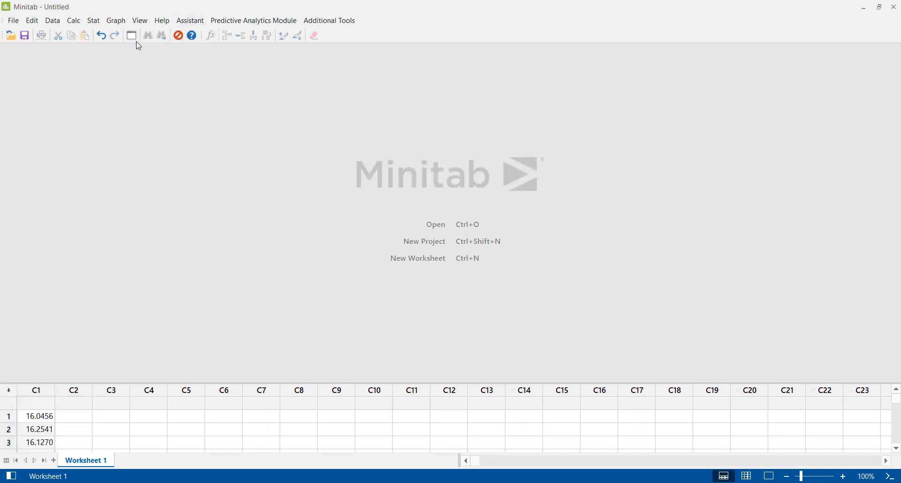
pyautogui.click(94, 20)
pyautogui.moveTo(127, 77)
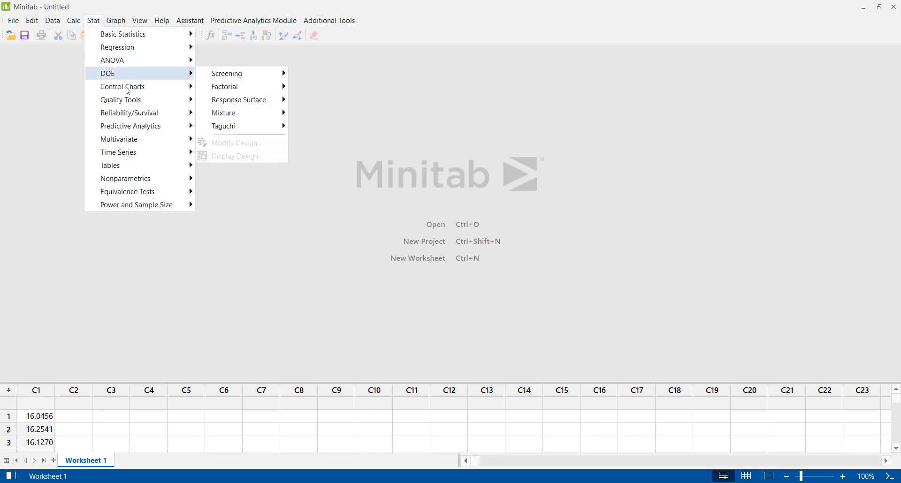
pyautogui.moveTo(127, 105)
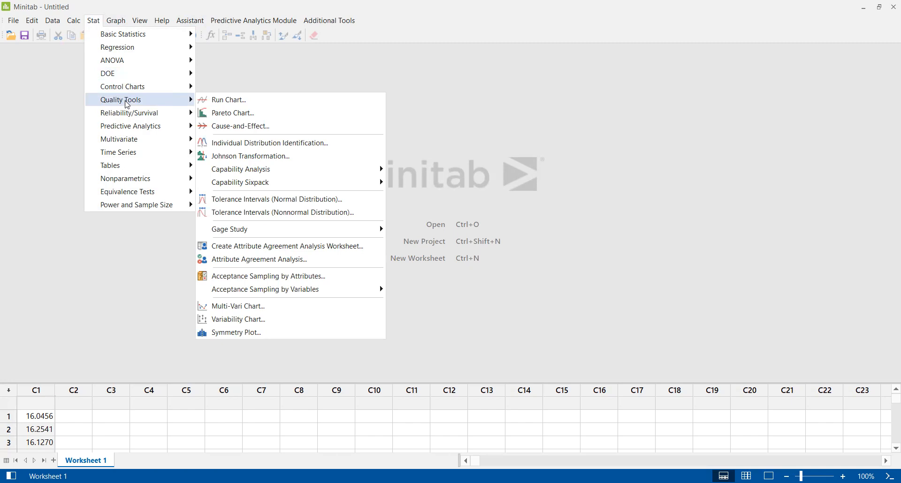
pyautogui.click(234, 156)
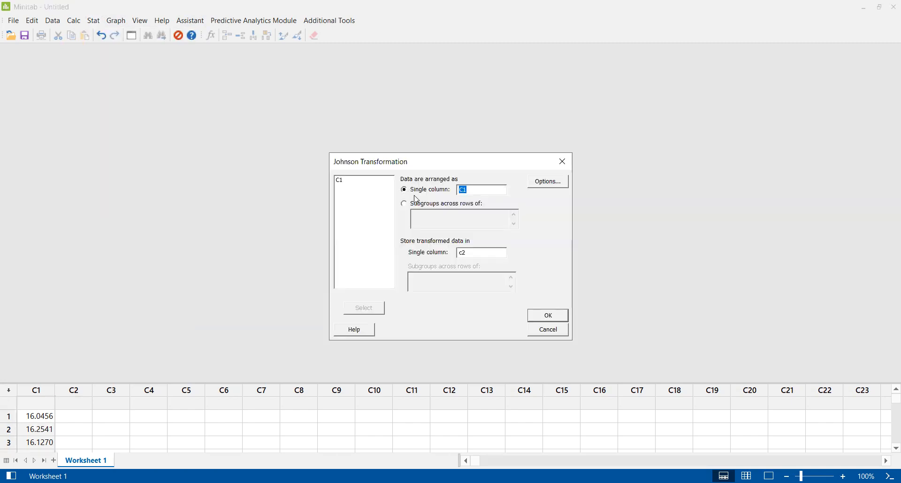
pyautogui.click(477, 192)
pyautogui.click(479, 252)
# Step: Use 0.10 as the P-value to select best fit and run the Johnson Transformation
pyautogui.click(540, 182)
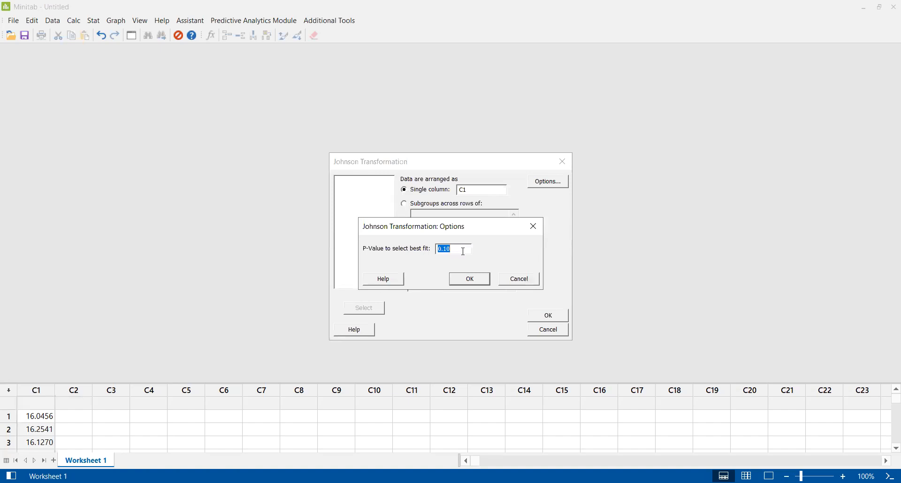
pyautogui.click(463, 251)
pyautogui.click(470, 279)
pyautogui.click(555, 317)
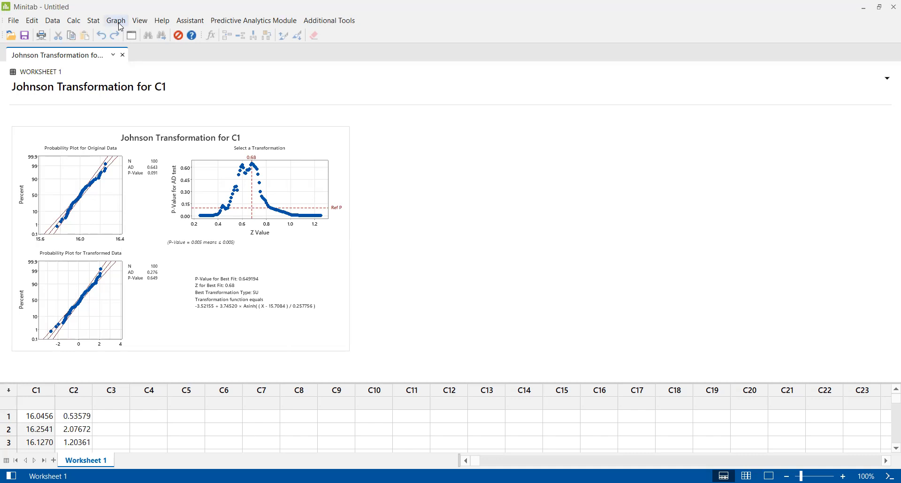
# Step: Run Individual Distribution Identification on column C2 using all distributions and transformations, and check the Goodness of Fit Test table
pyautogui.click(92, 21)
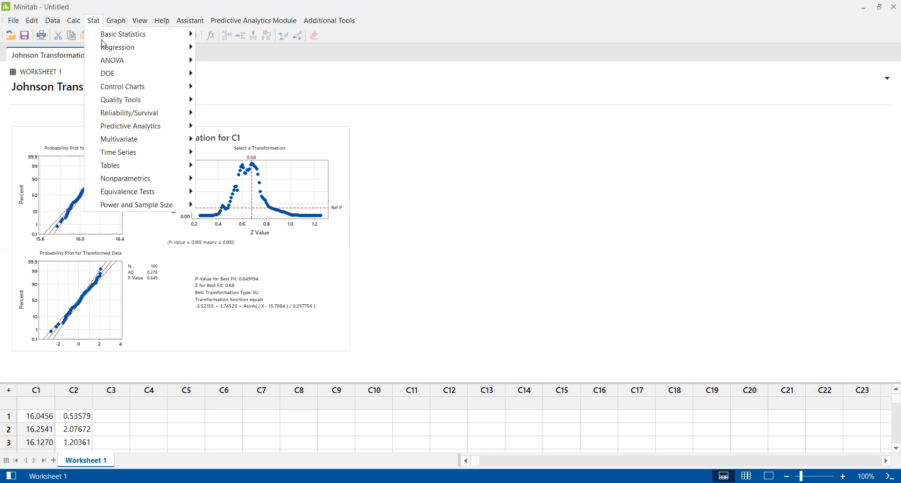
pyautogui.moveTo(164, 104)
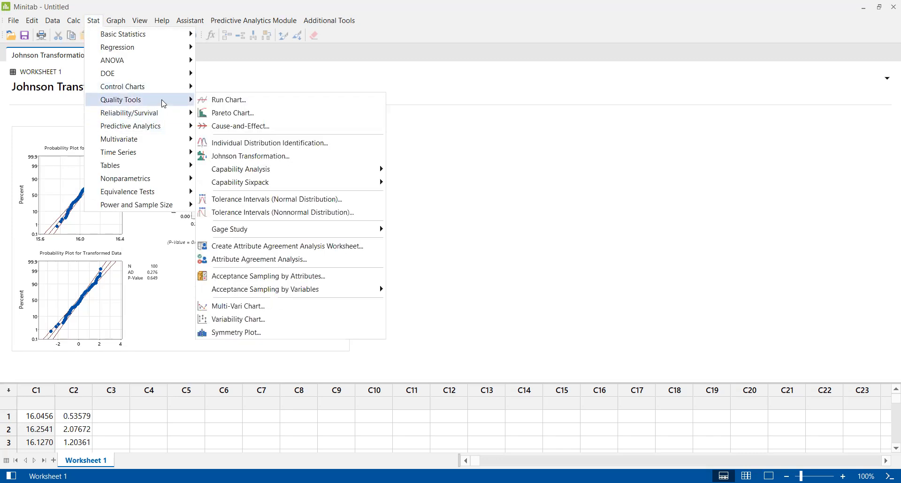
pyautogui.click(249, 143)
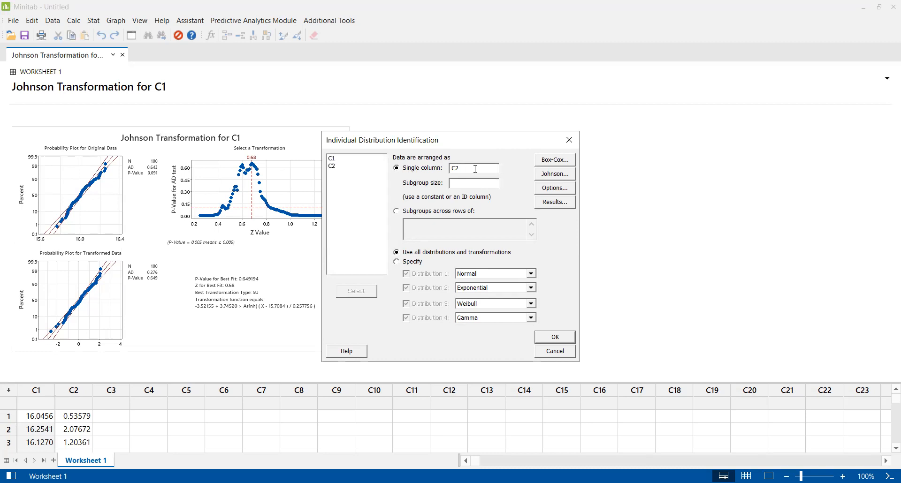
pyautogui.click(546, 338)
pyautogui.scroll(-10, 486, 309)
pyautogui.scroll(-10, 485, 309)
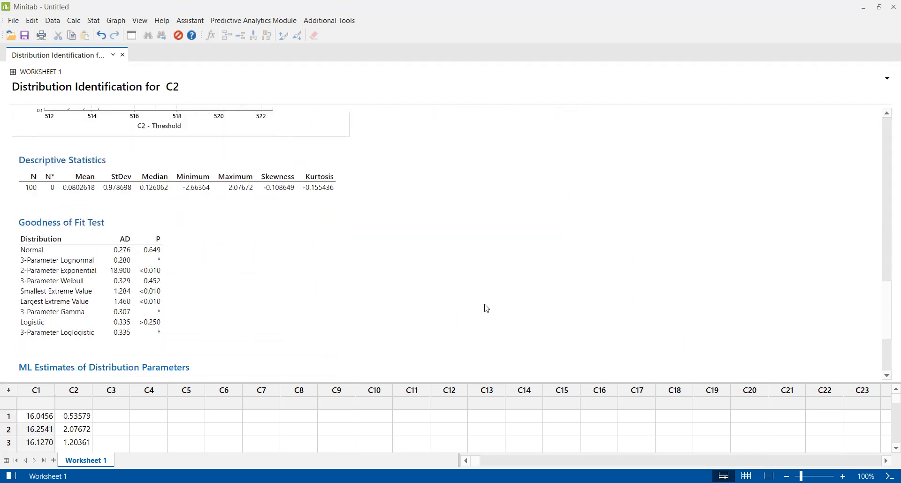
pyautogui.scroll(-3, 485, 308)
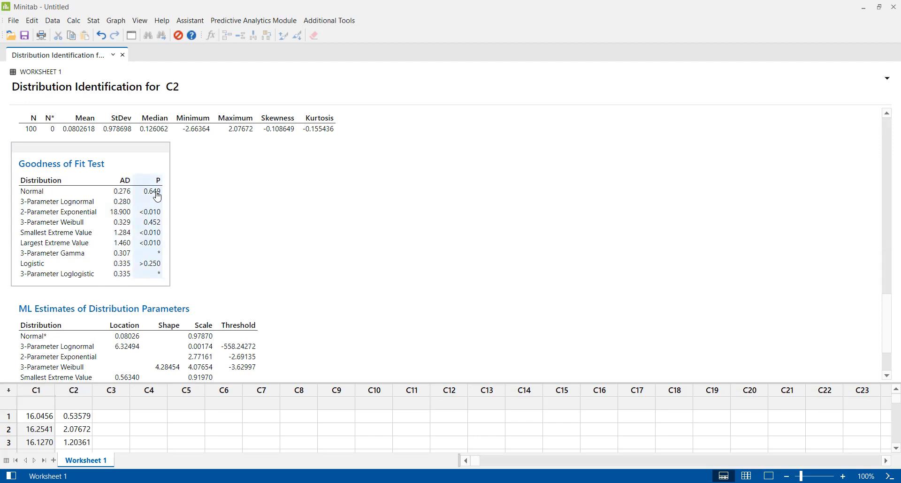
# Step: Close the distribution identification output and open the CalciumContent worksheet from the Downloads folder
pyautogui.click(121, 57)
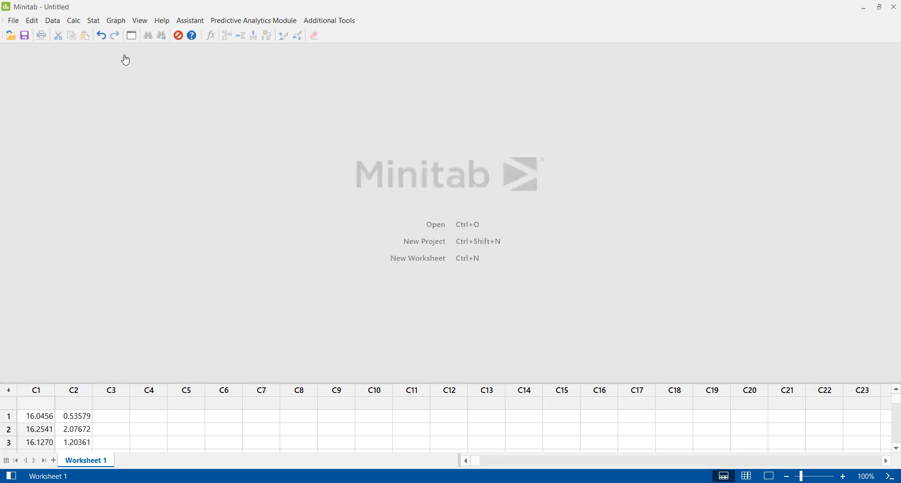
pyautogui.click(14, 20)
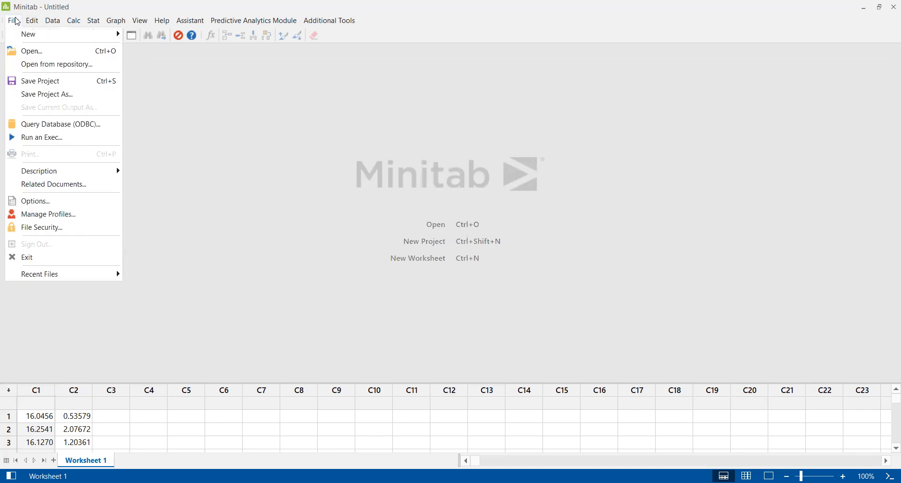
pyautogui.click(32, 51)
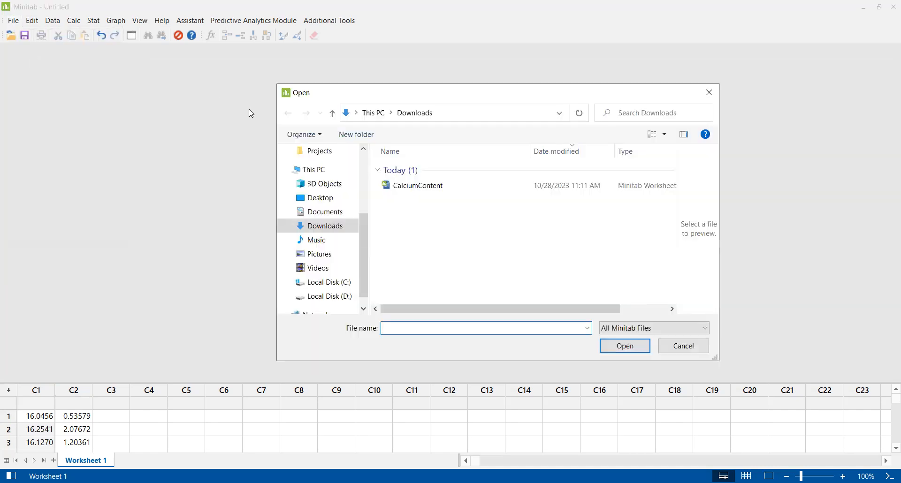
pyautogui.doubleClick(410, 187)
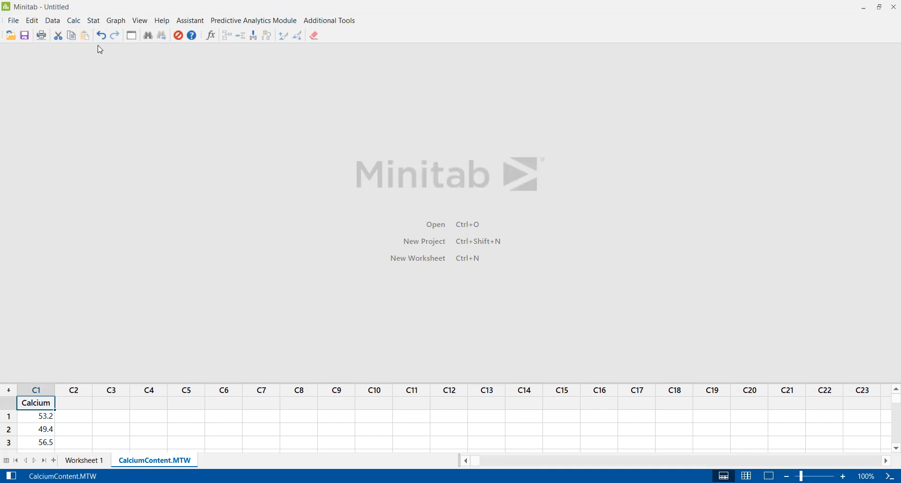
# Step: Run Individual Distribution Identification on the Calcium column C1 with all distributions and transformations, and review its Goodness of Fit Test table
pyautogui.click(94, 21)
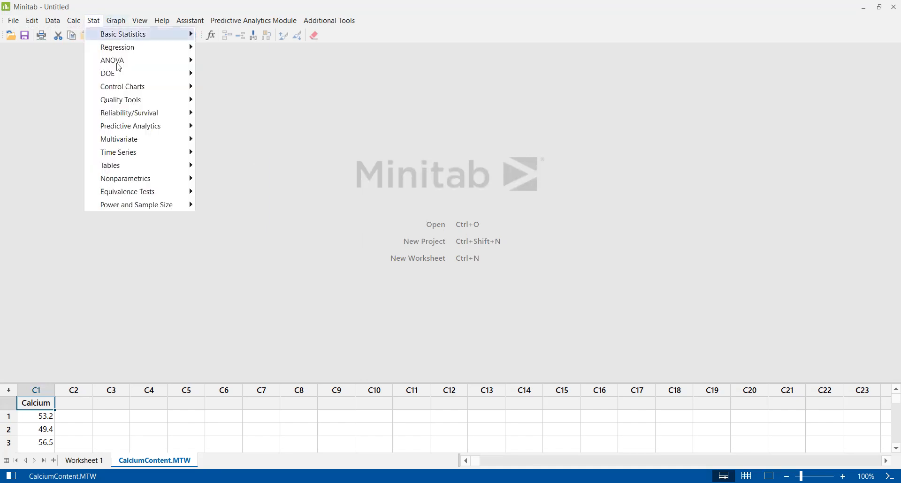
pyautogui.moveTo(135, 92)
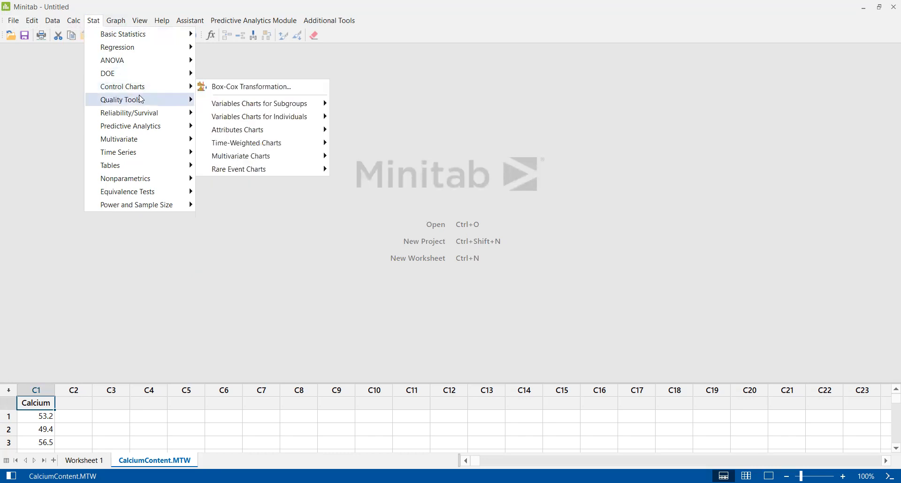
pyautogui.click(209, 143)
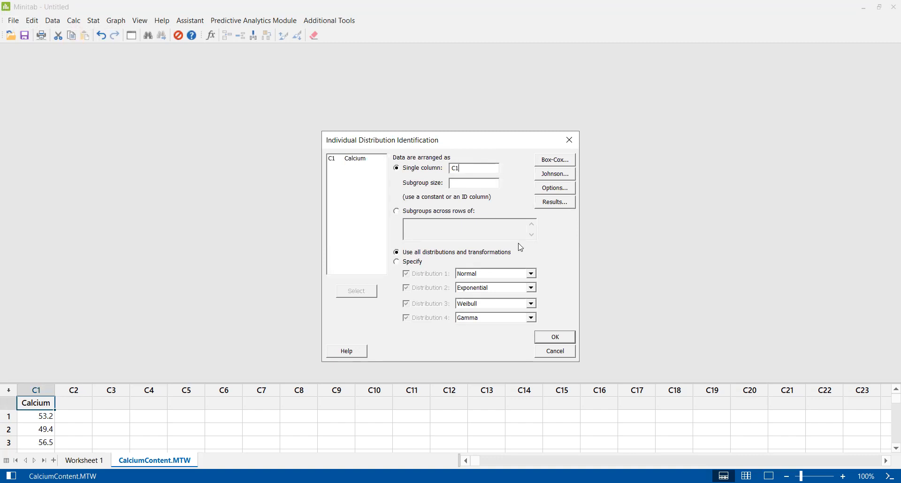
pyautogui.click(552, 339)
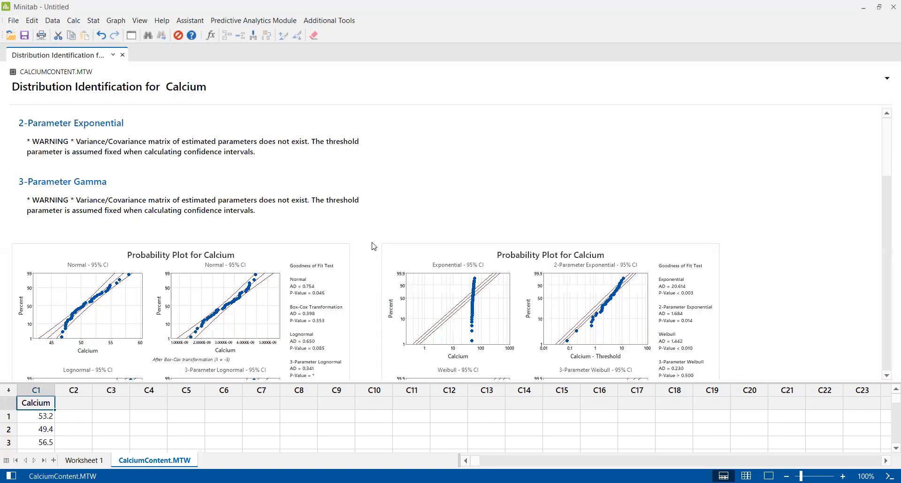
pyautogui.scroll(-10, 363, 239)
pyautogui.scroll(-5, 365, 240)
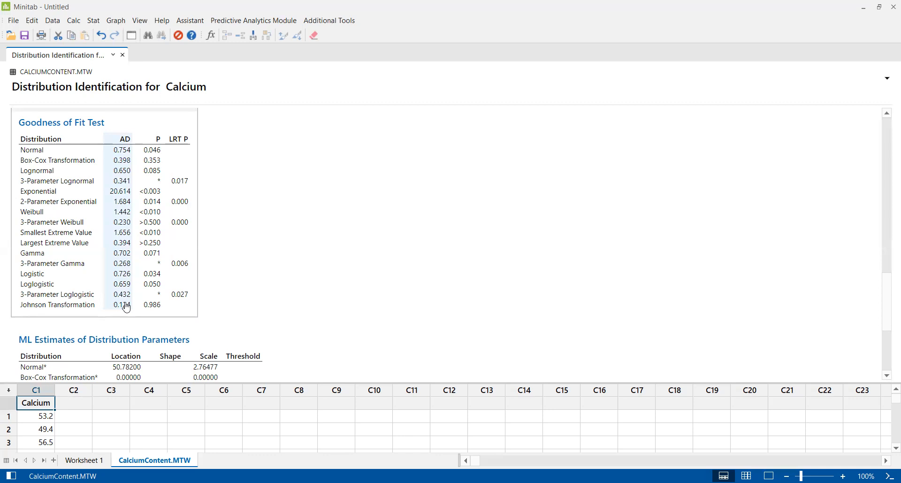
# Step: Run a Johnson Transformation on the Calcium column C1, storing the transformed data in C2 with a best-fit P-value of 0.10
pyautogui.click(97, 22)
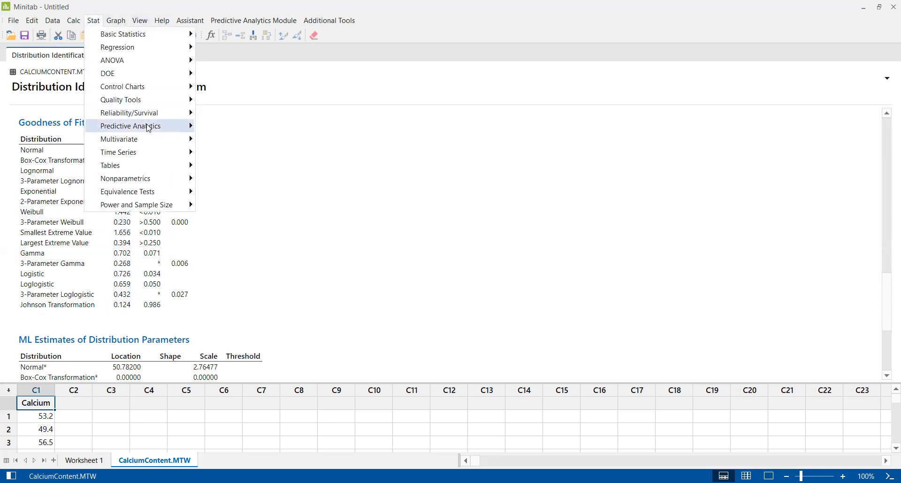
pyautogui.moveTo(165, 104)
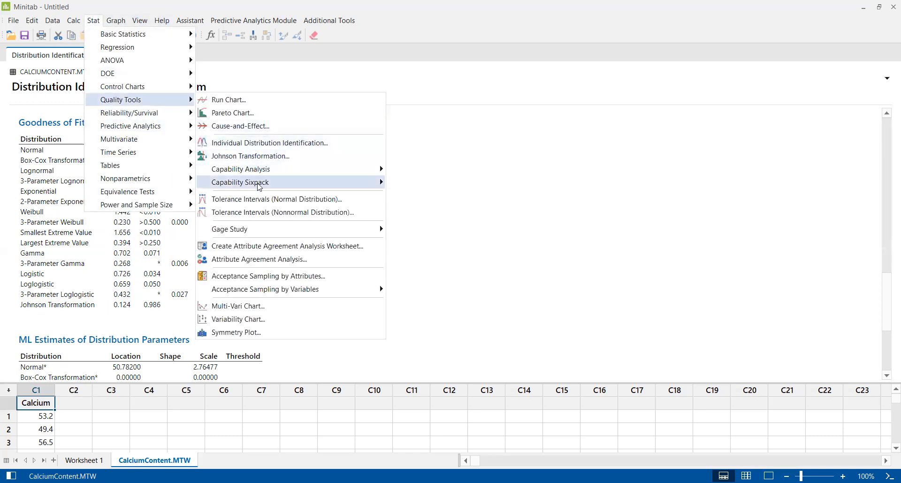
pyautogui.click(255, 157)
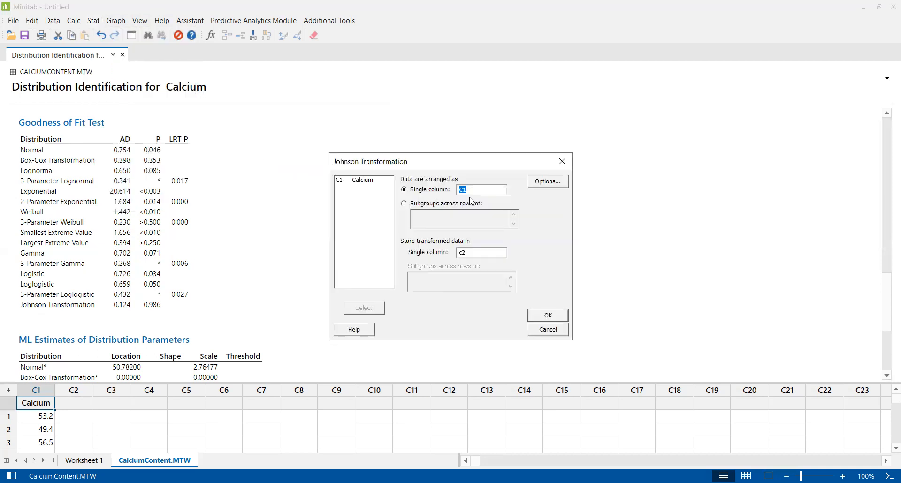
pyautogui.click(479, 253)
pyautogui.click(547, 181)
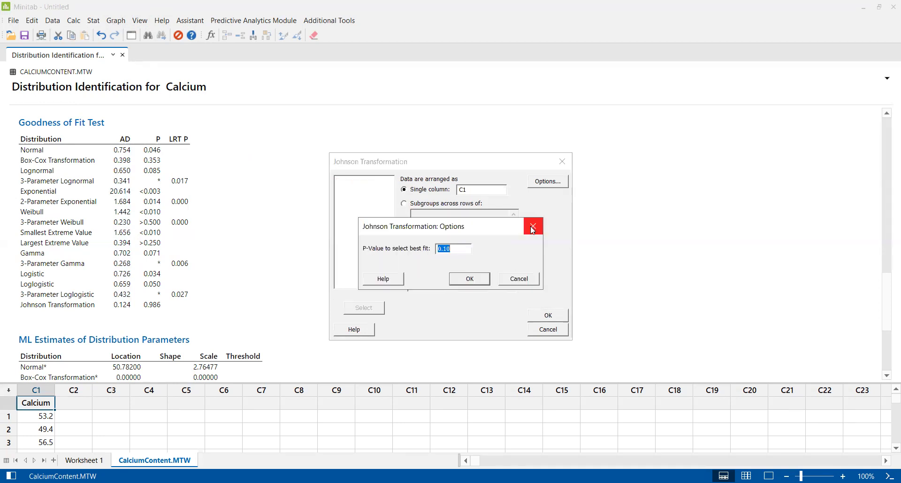
pyautogui.click(534, 226)
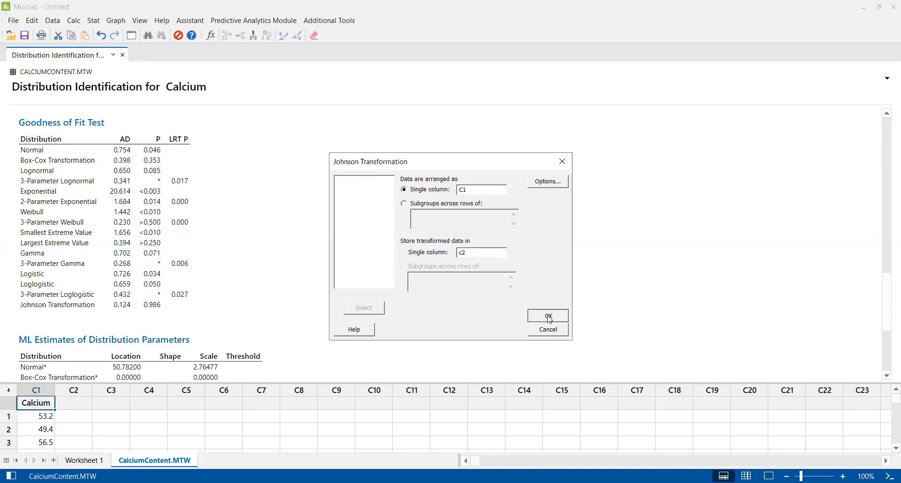
pyautogui.click(548, 316)
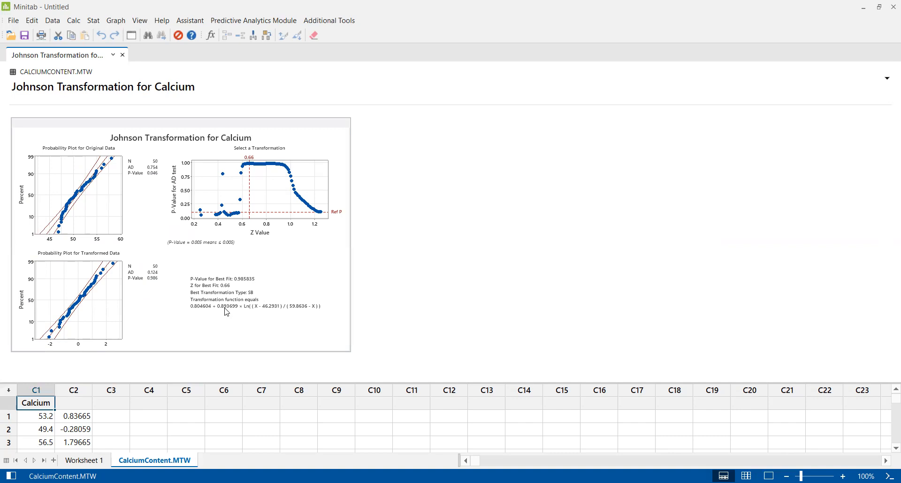
pyautogui.click(203, 303)
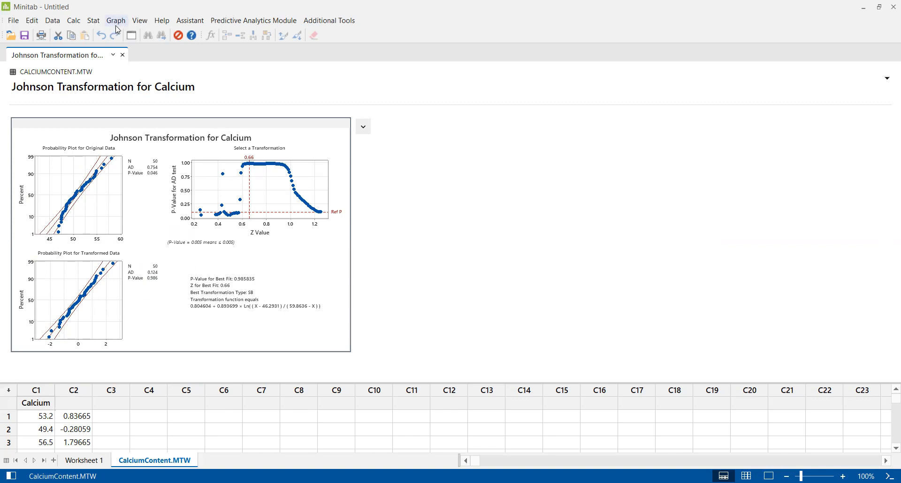
# Step: Run Individual Distribution Identification on the transformed calcium data in C2 and review the Goodness of Fit Test table
pyautogui.click(95, 22)
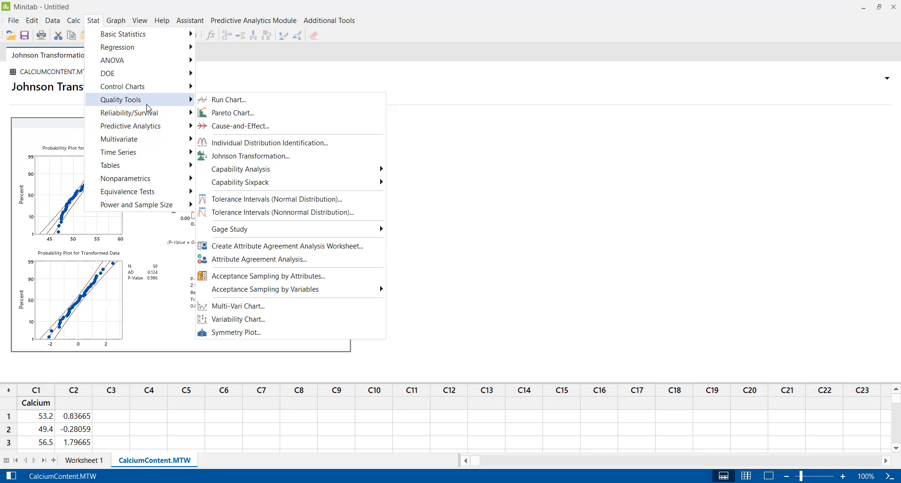
pyautogui.click(243, 139)
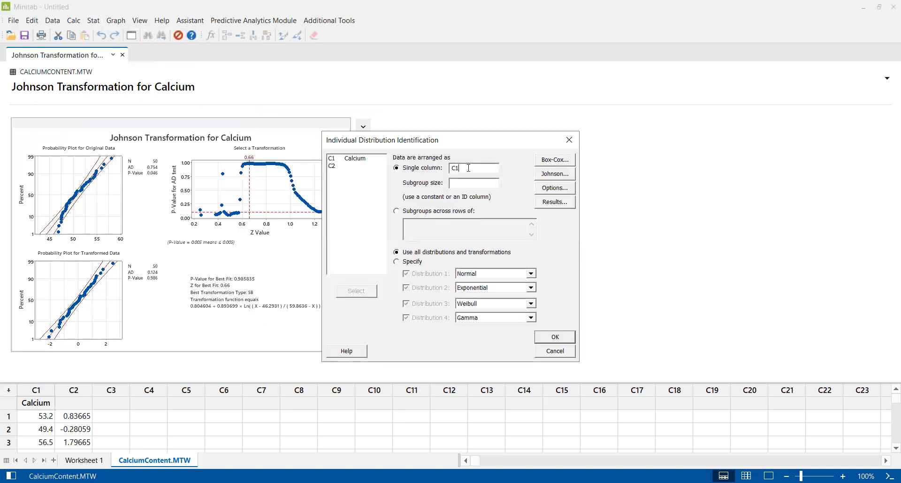
pyautogui.write('2')
pyautogui.click(555, 336)
pyautogui.scroll(-5, 460, 302)
pyautogui.scroll(-5, 463, 302)
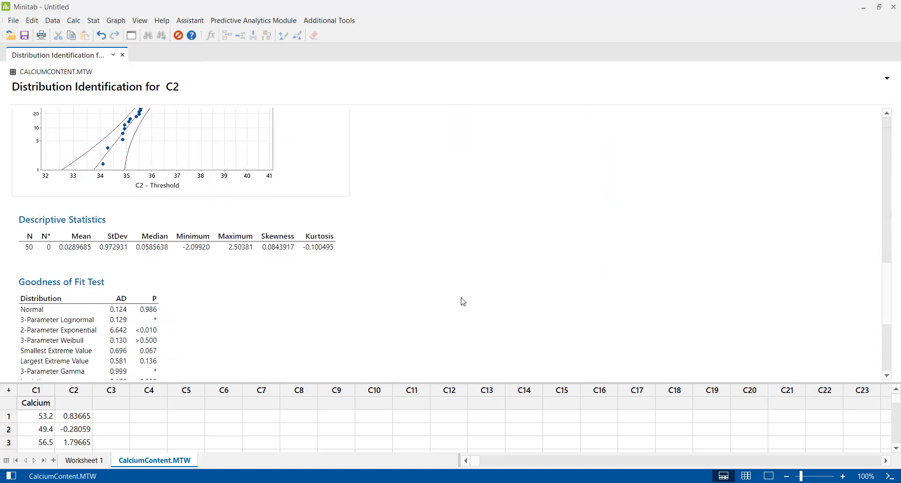
pyautogui.scroll(-3, 462, 302)
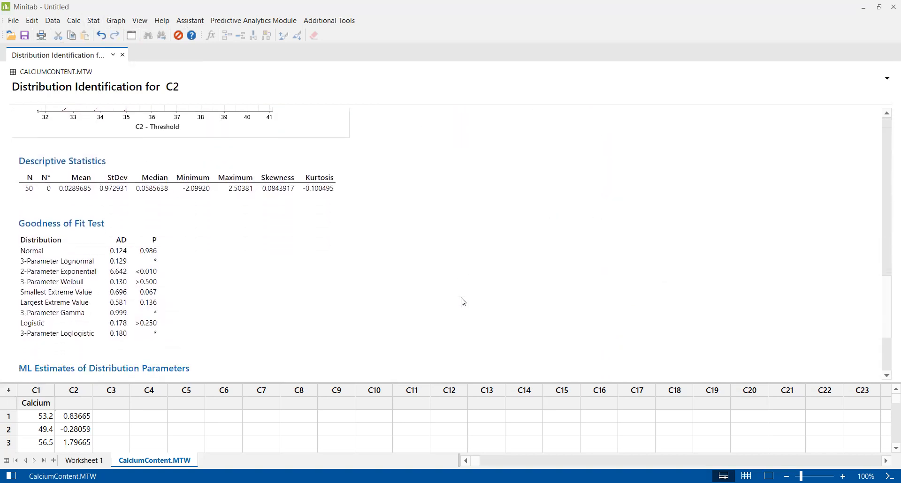